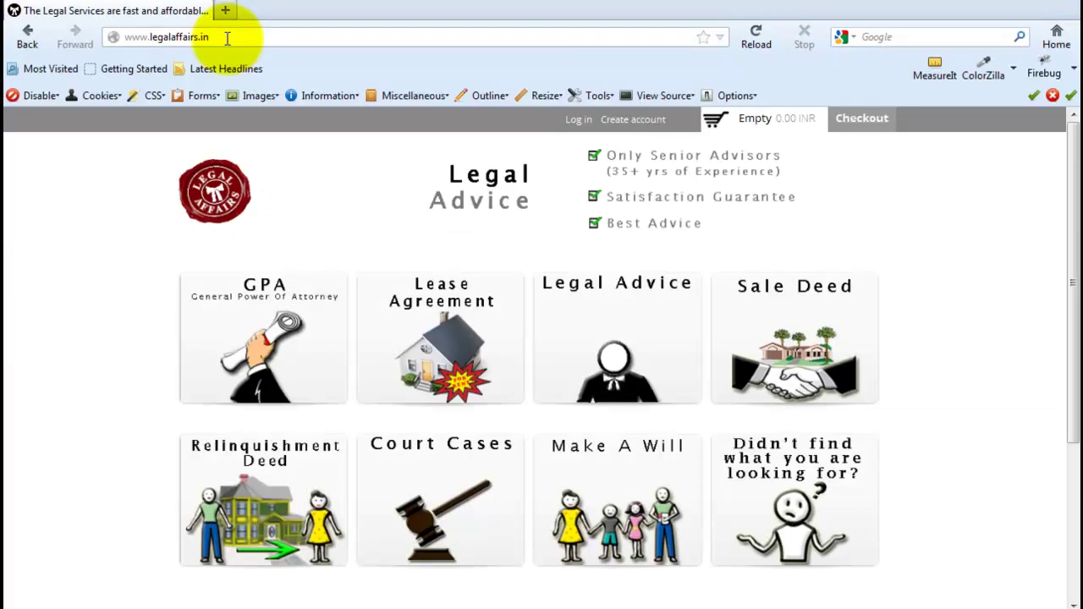
- Open the General Power of Attorney (GPA) page, priced at Rs 499, from the LegalAffairs.in home page
{"action": "left_click", "coordinate": [230, 36]}
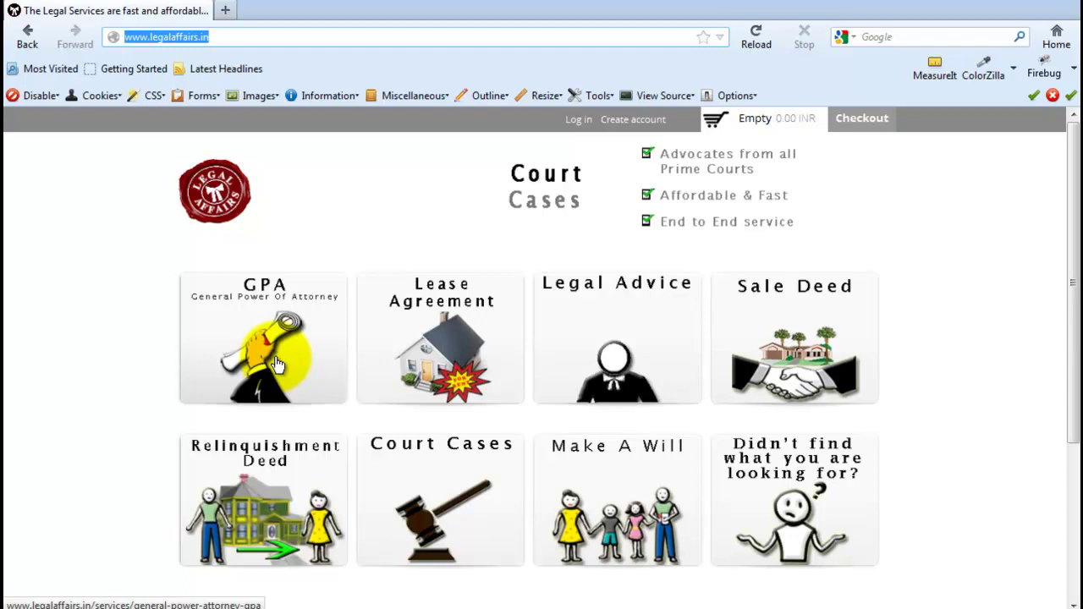
{"action": "left_click", "coordinate": [276, 364]}
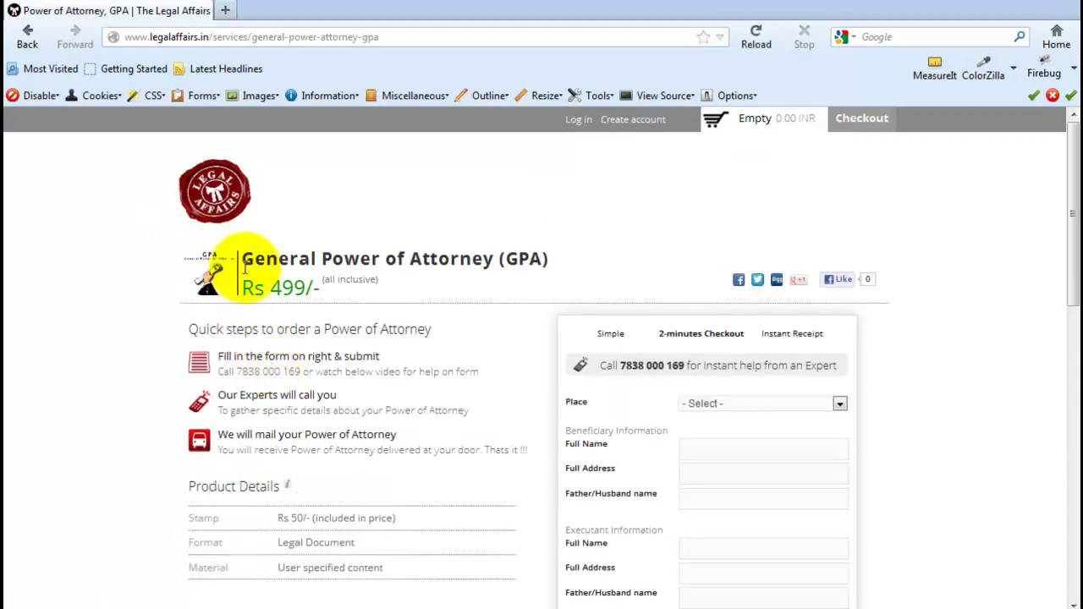
{"action": "scroll", "coordinate": [448, 452], "scroll_direction": "down", "scroll_amount": 5}
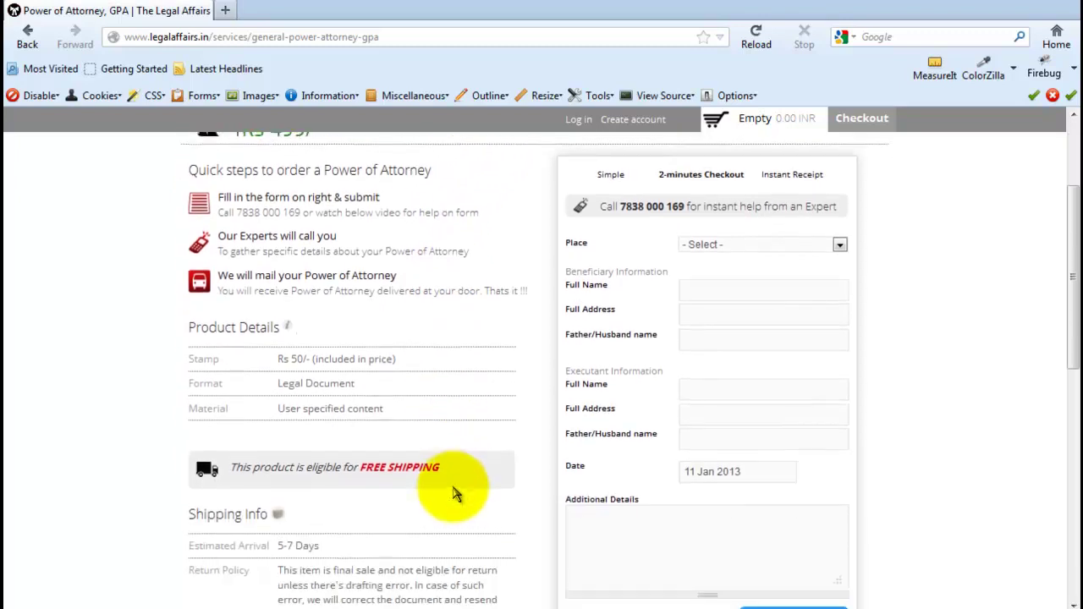
{"action": "scroll", "coordinate": [451, 489], "scroll_direction": "down", "scroll_amount": 6}
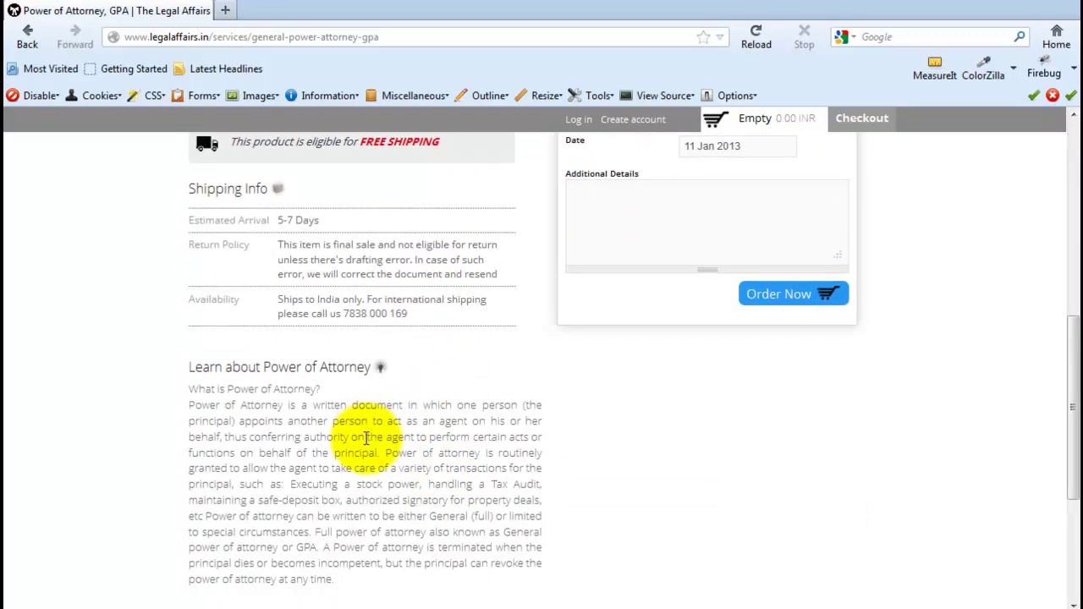
{"action": "scroll", "coordinate": [411, 465], "scroll_direction": "up", "scroll_amount": 8}
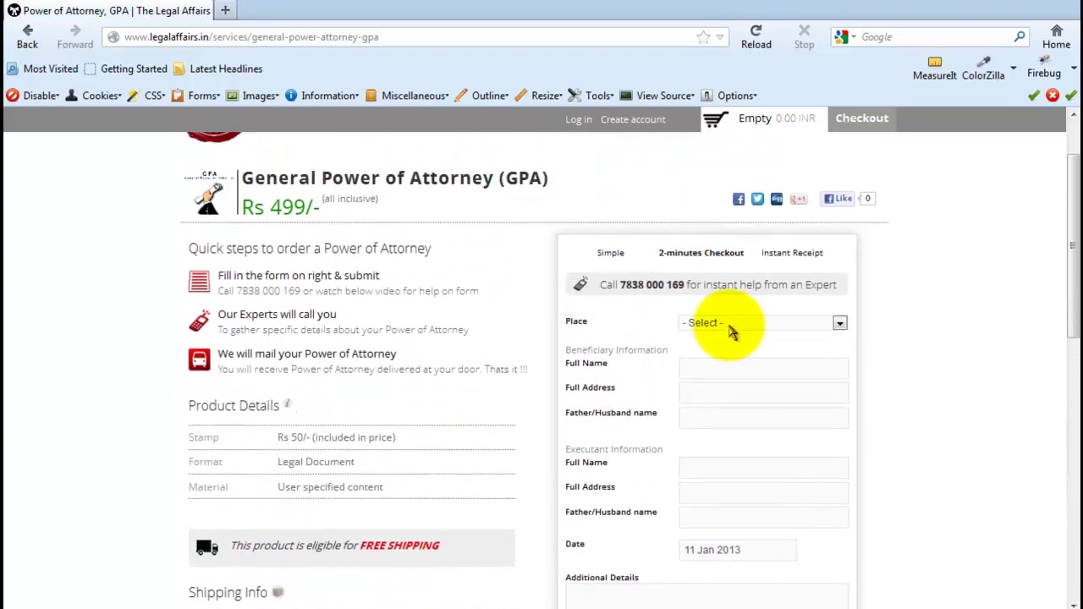
- Choose Delhi as the place on the GPA form
{"action": "left_click", "coordinate": [732, 328]}
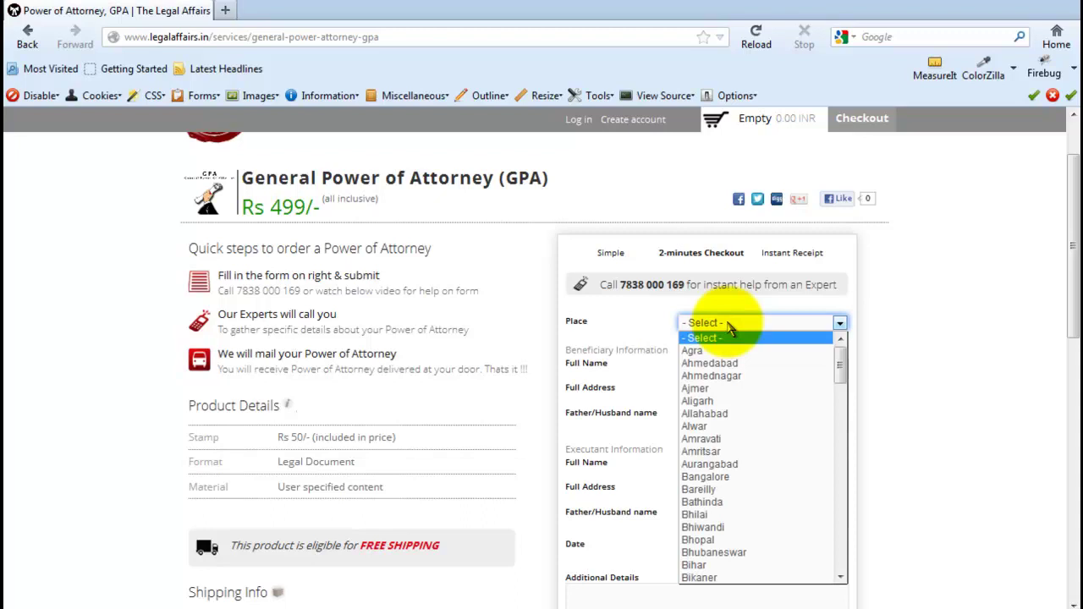
{"action": "scroll", "coordinate": [762, 550], "scroll_direction": "down", "scroll_amount": 4}
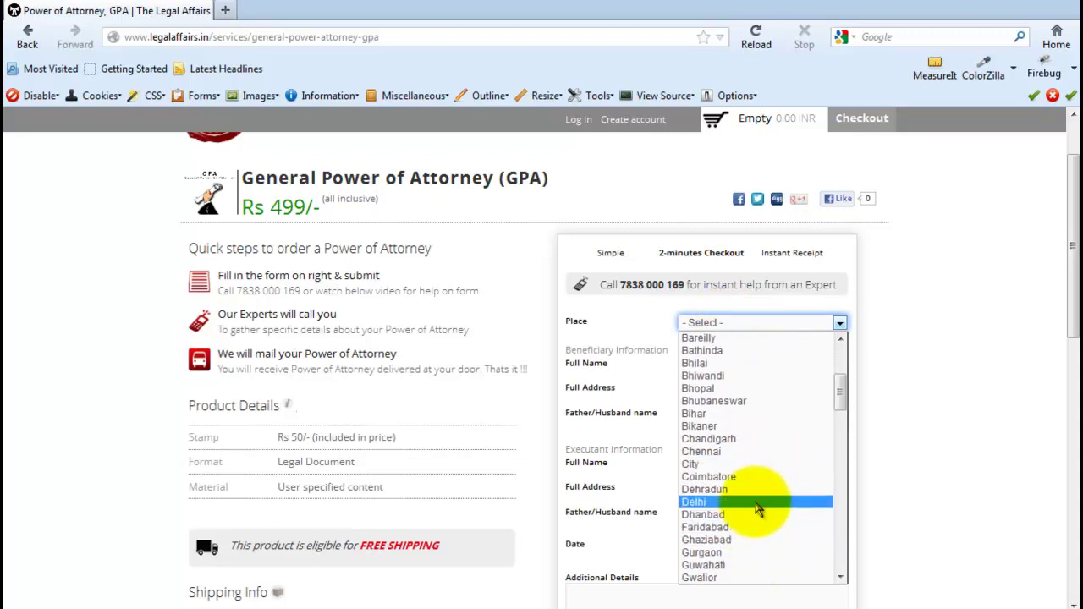
{"action": "left_click", "coordinate": [756, 502]}
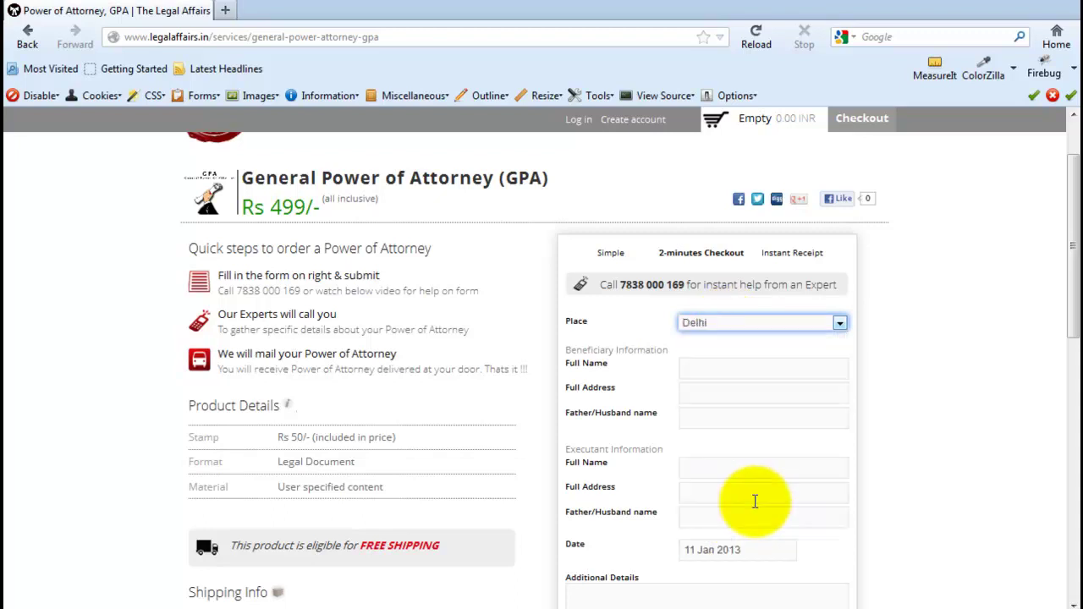
- Enter the beneficiary's full name, paste their full address, and type the father/husband name
{"action": "left_click", "coordinate": [749, 368]}
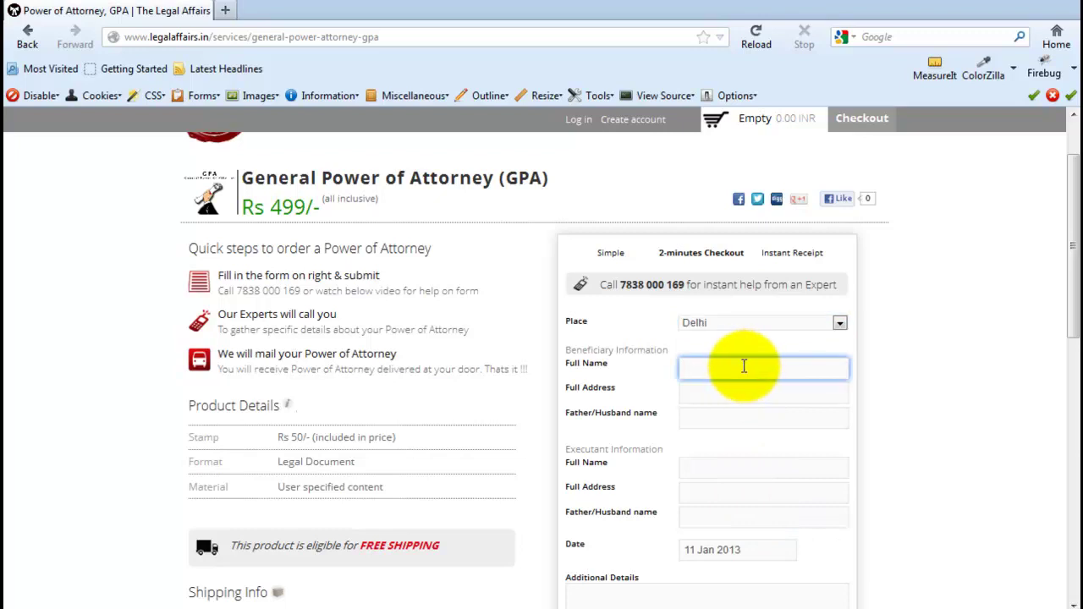
{"action": "key", "text": "Tab"}
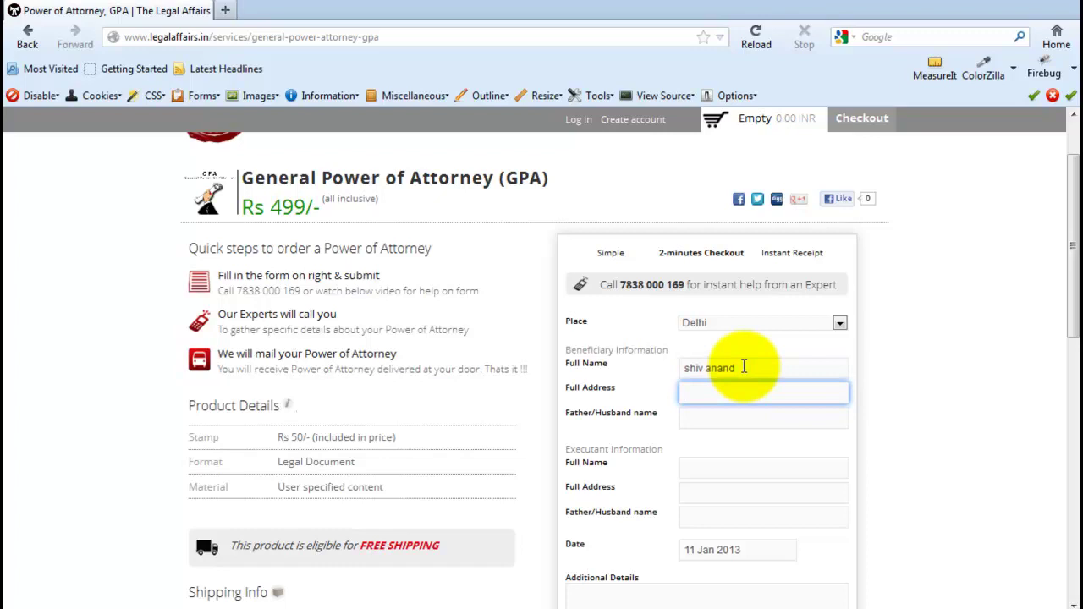
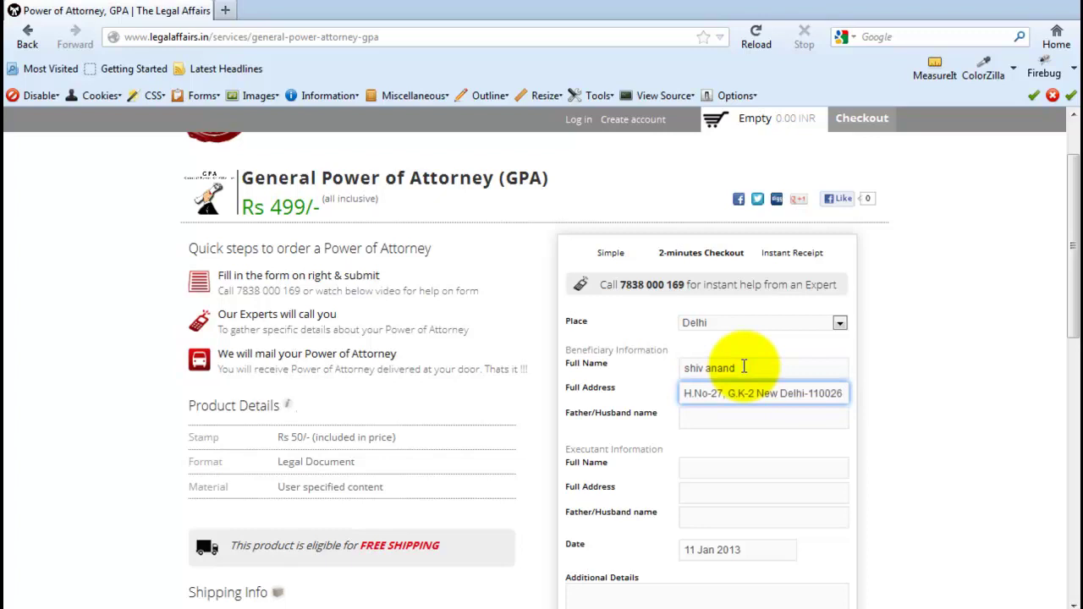
{"action": "key", "text": "Tab"}
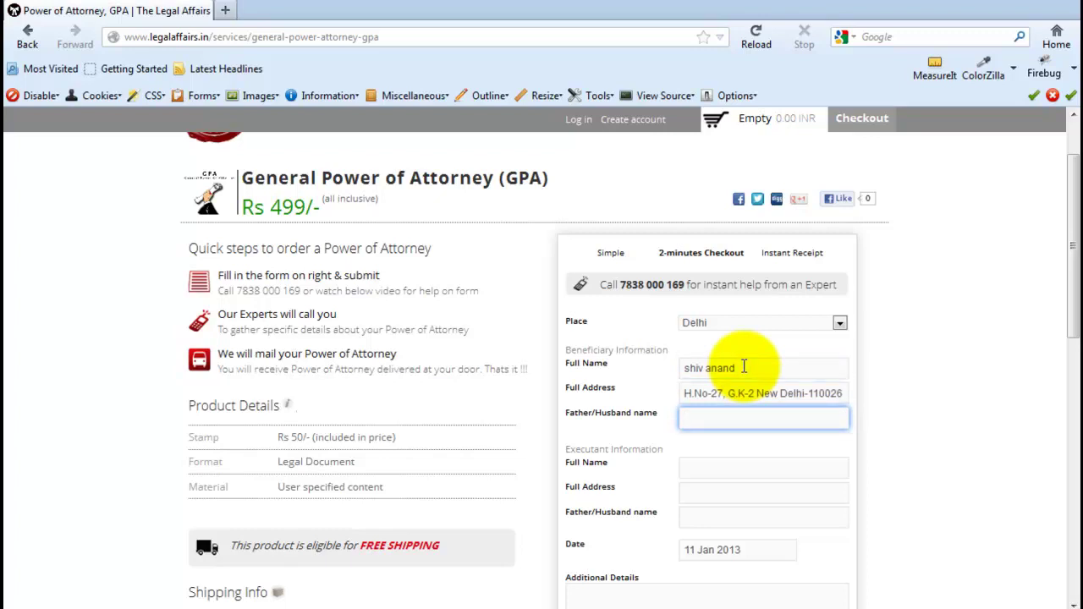
{"action": "key", "text": "Tab"}
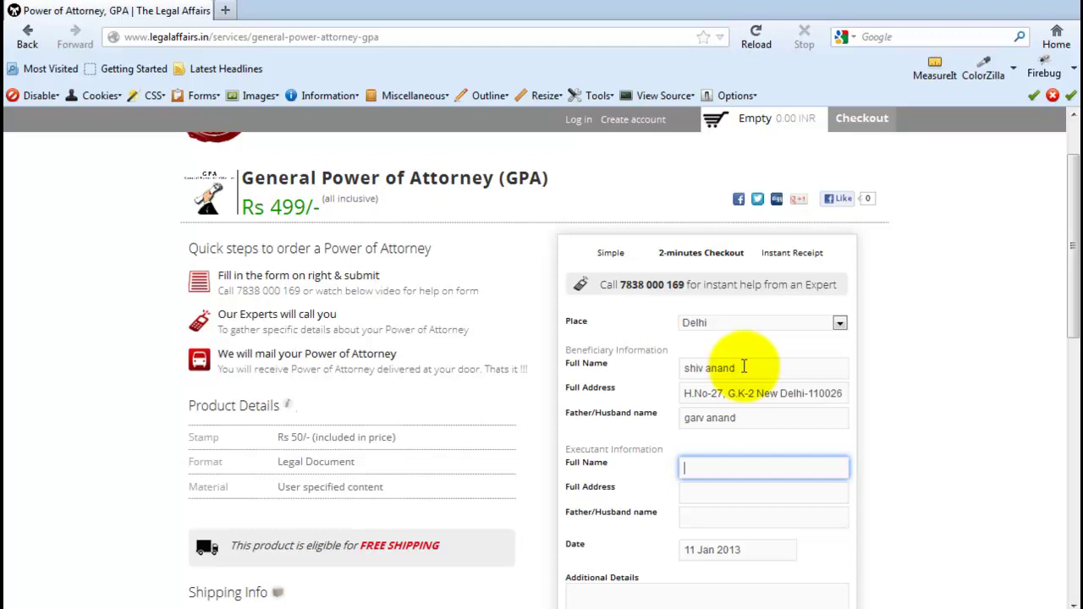
- Enter the executant's full name, paste their full address, and type the father/husband name
{"action": "key", "text": "Tab"}
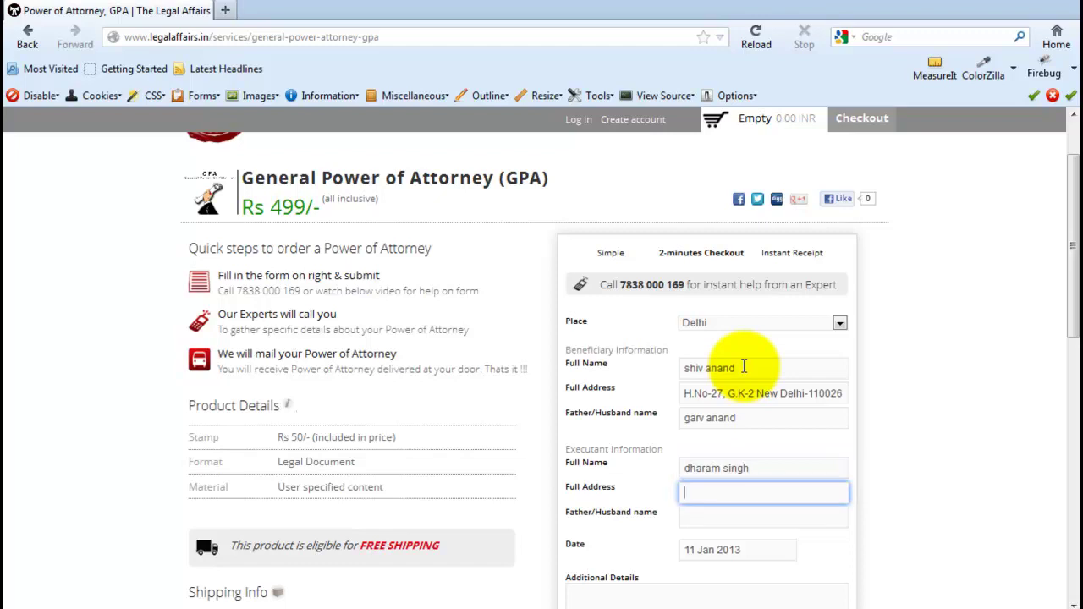
{"action": "key", "text": "Tab"}
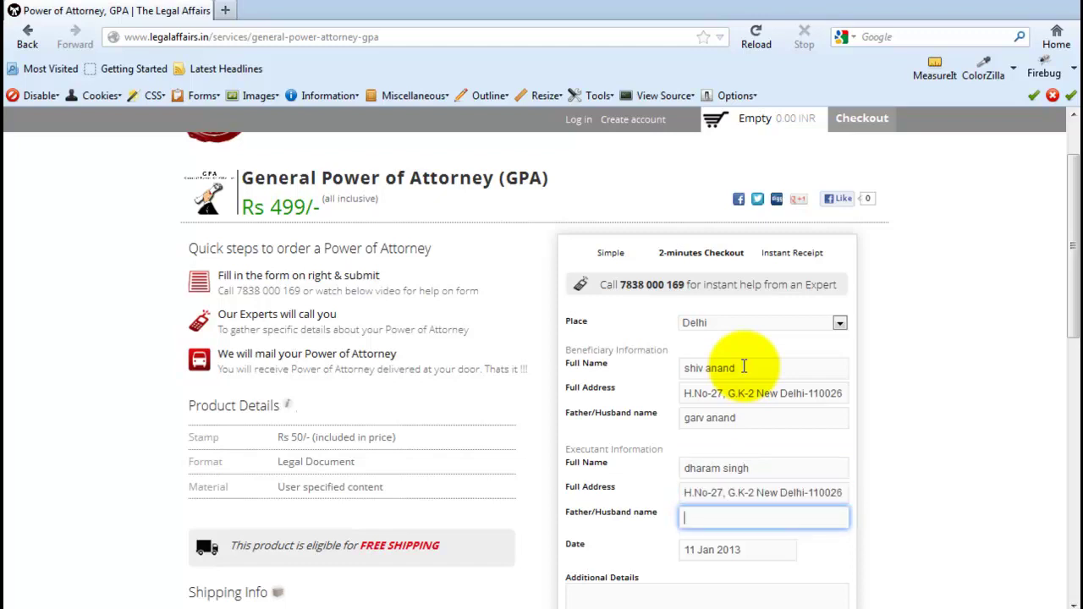
{"action": "key", "text": "Tab"}
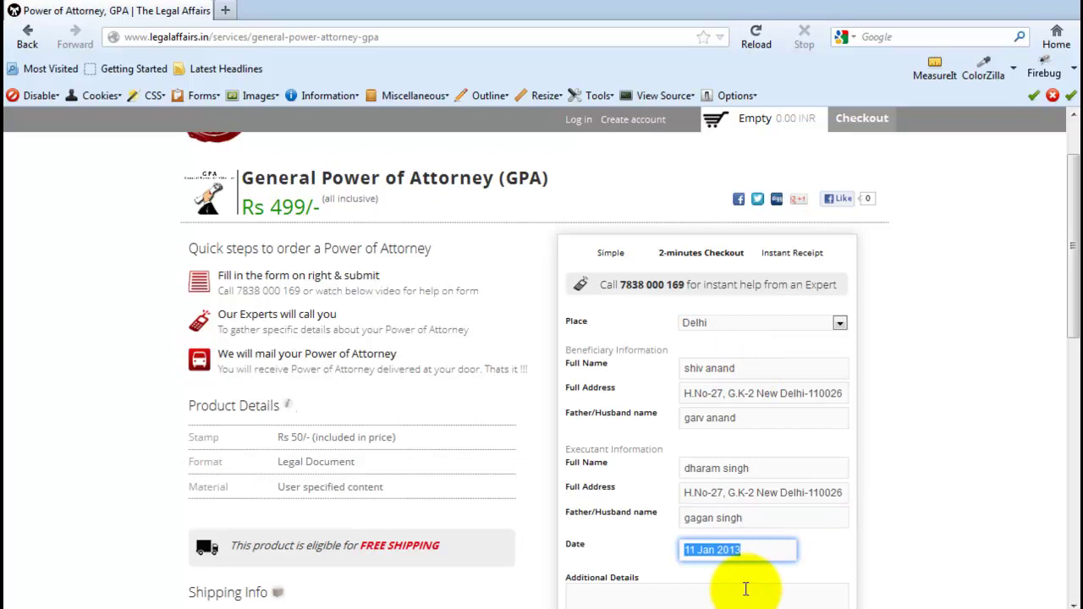
- Pick 23 Jan 2013 as the form date, then place the cursor in Additional Details
{"action": "scroll", "coordinate": [756, 552], "scroll_direction": "down", "scroll_amount": 1}
{"action": "scroll", "coordinate": [756, 552], "scroll_direction": "down", "scroll_amount": 2}
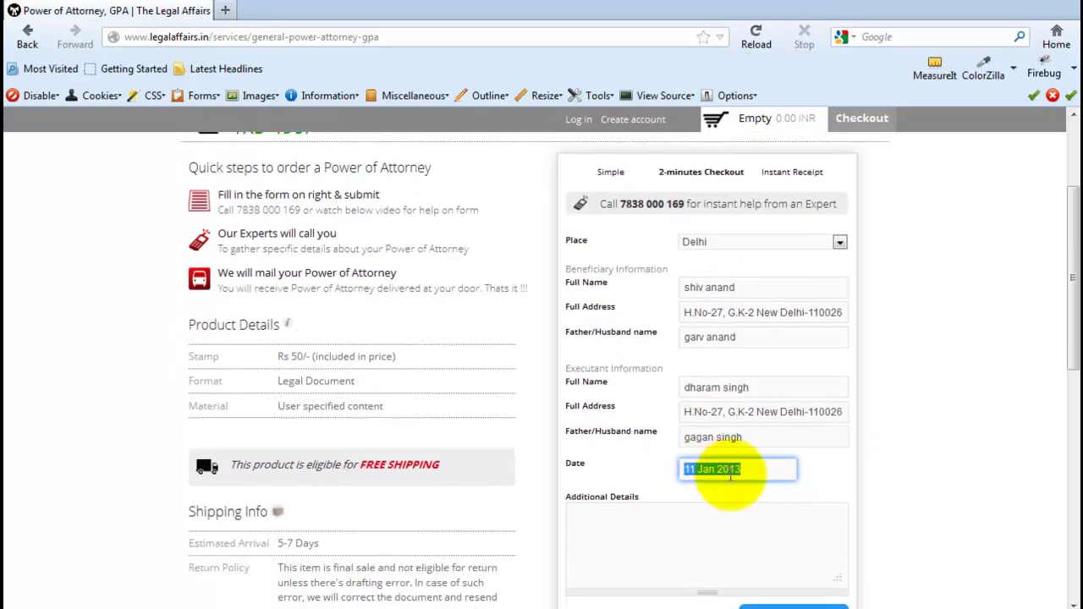
{"action": "left_click", "coordinate": [756, 469]}
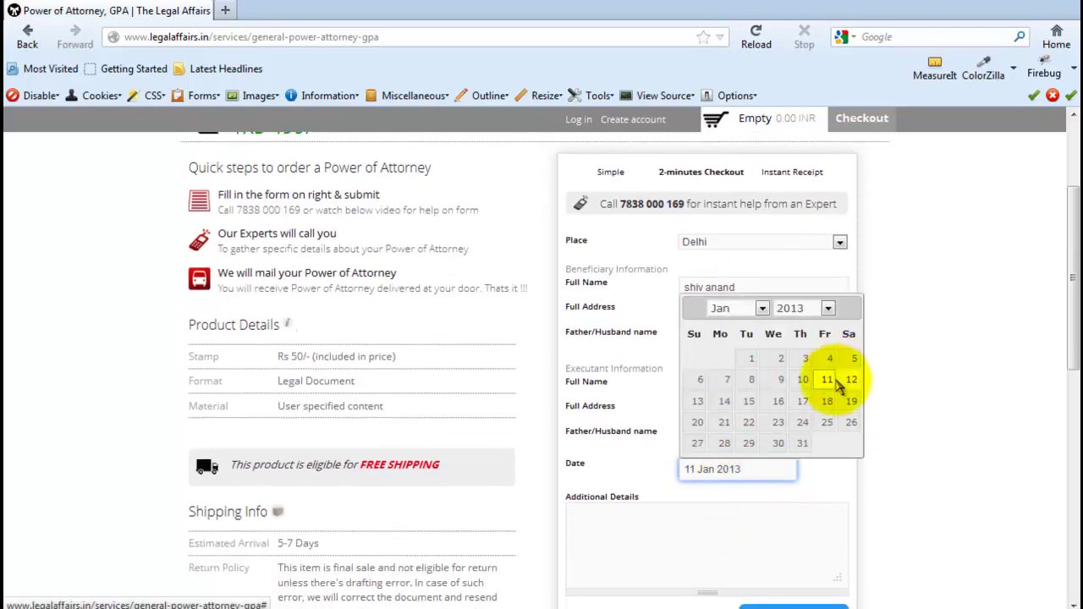
{"action": "left_click", "coordinate": [778, 423]}
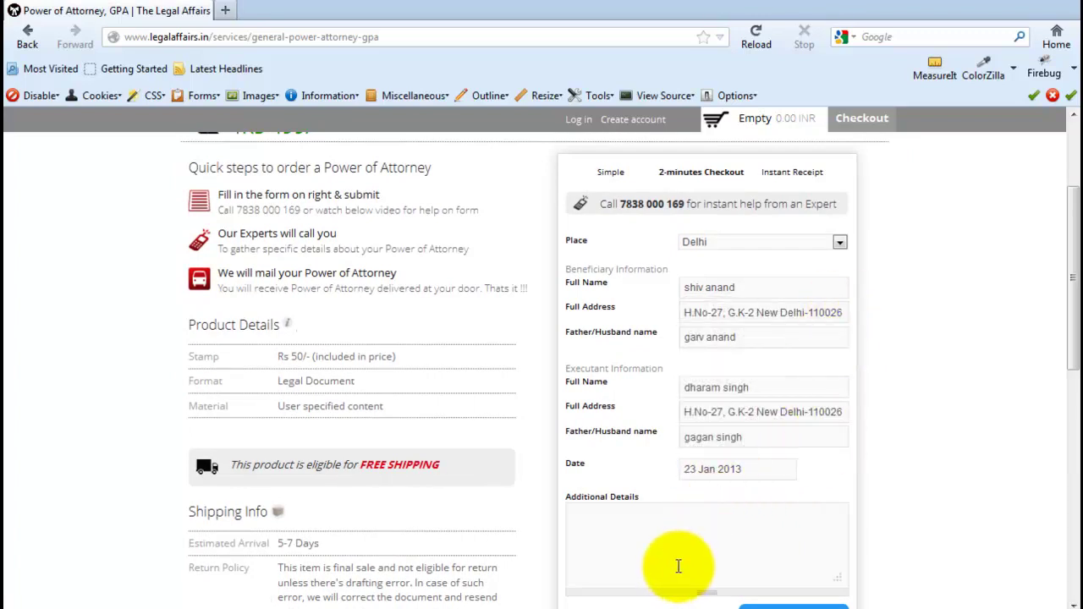
{"action": "left_click", "coordinate": [671, 529]}
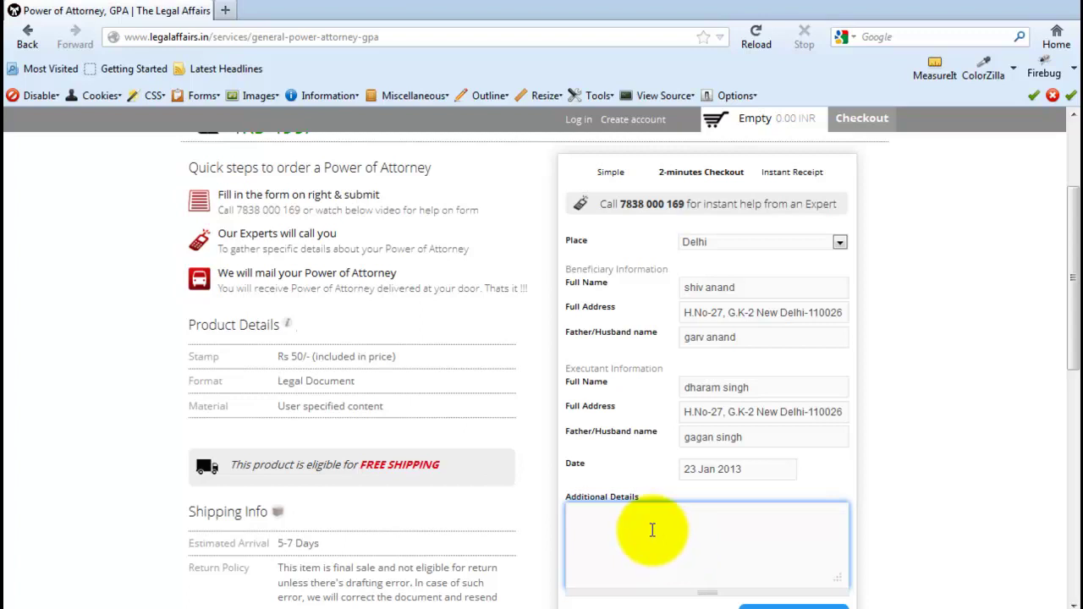
{"action": "scroll", "coordinate": [652, 531], "scroll_direction": "down", "scroll_amount": 1}
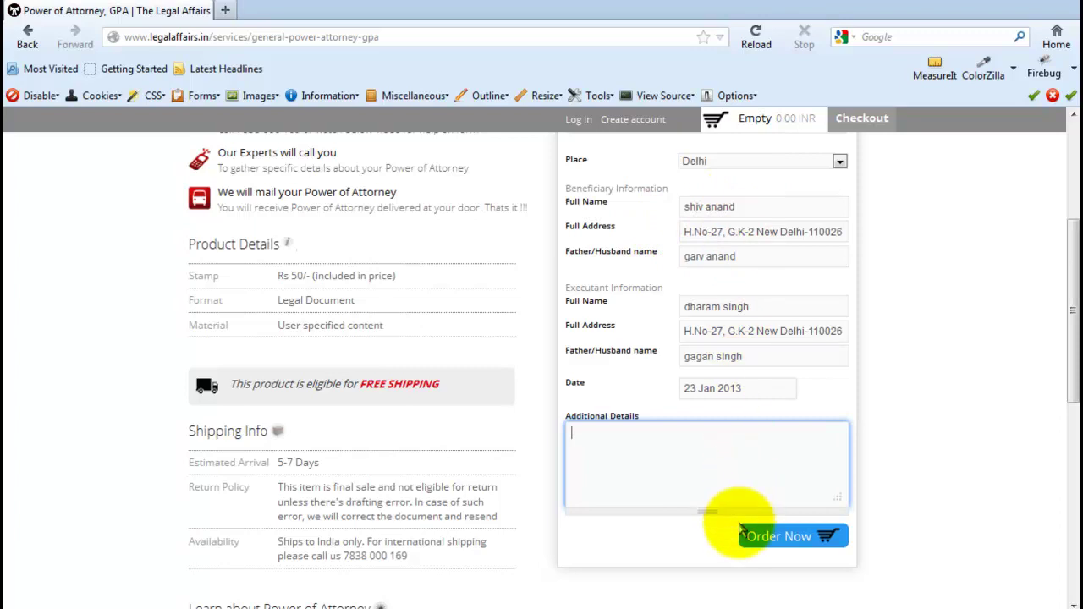
- Order the GPA and go to the cart showing one item totalling 499.00 INR
{"action": "left_click", "coordinate": [812, 539]}
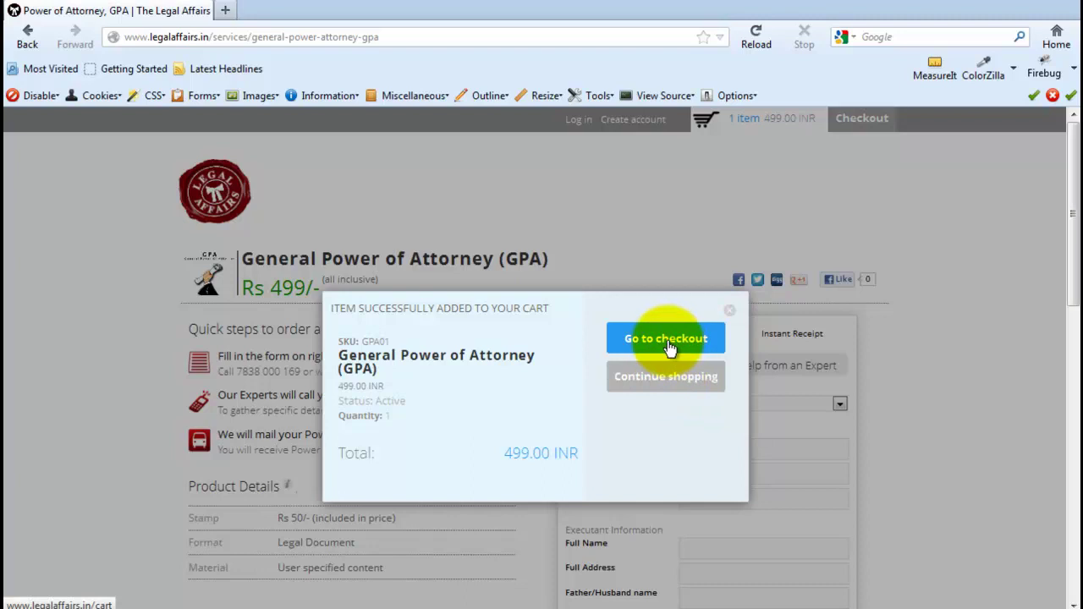
{"action": "left_click", "coordinate": [669, 346]}
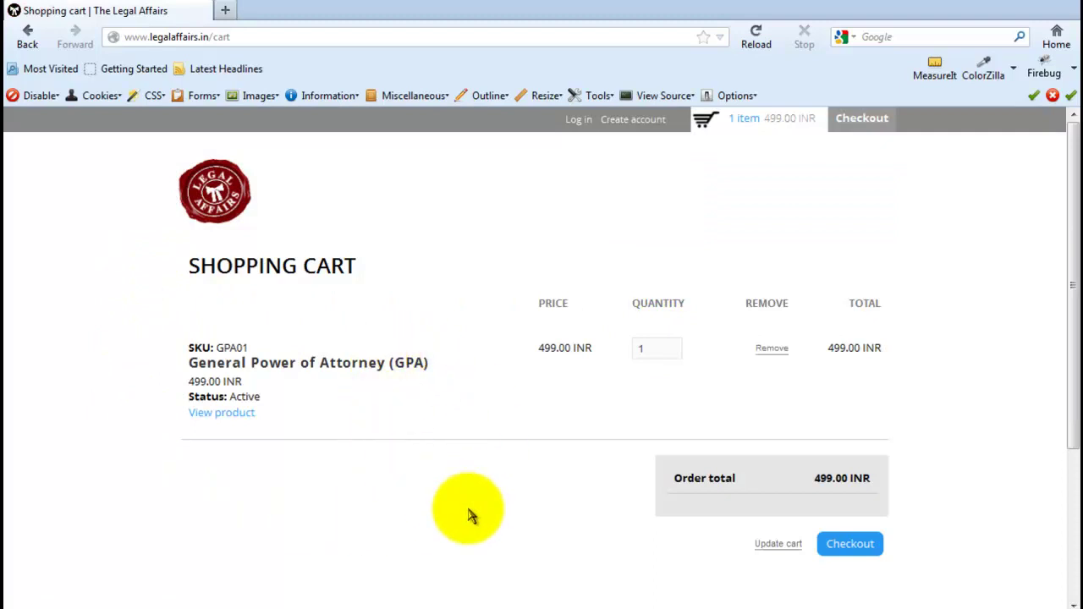
- Proceed to checkout from the cart and select the E-mail address field
{"action": "left_click", "coordinate": [851, 544]}
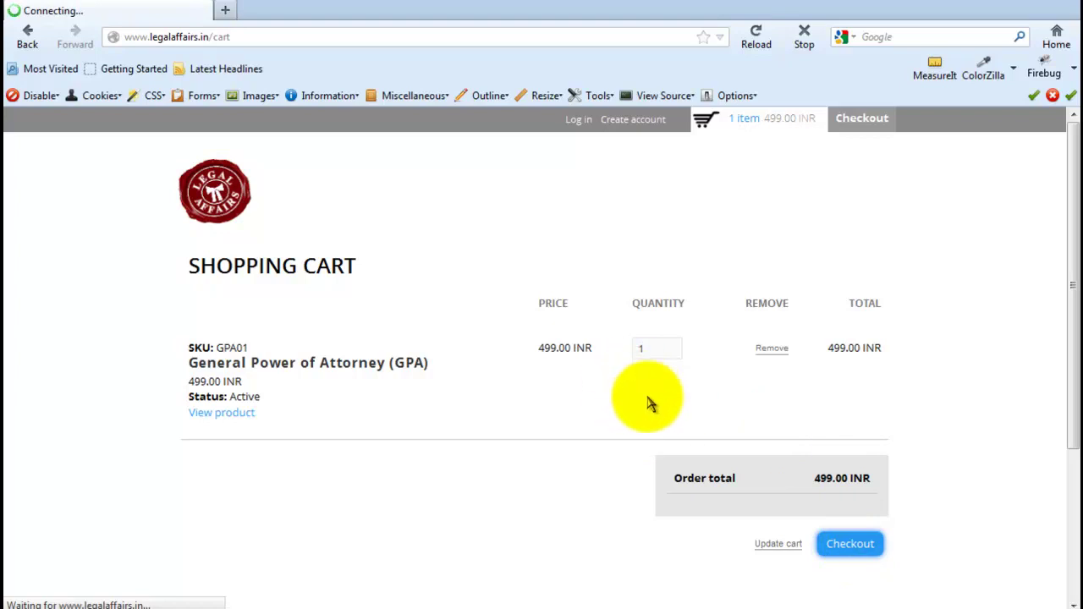
{"action": "scroll", "coordinate": [452, 491], "scroll_direction": "down", "scroll_amount": 5}
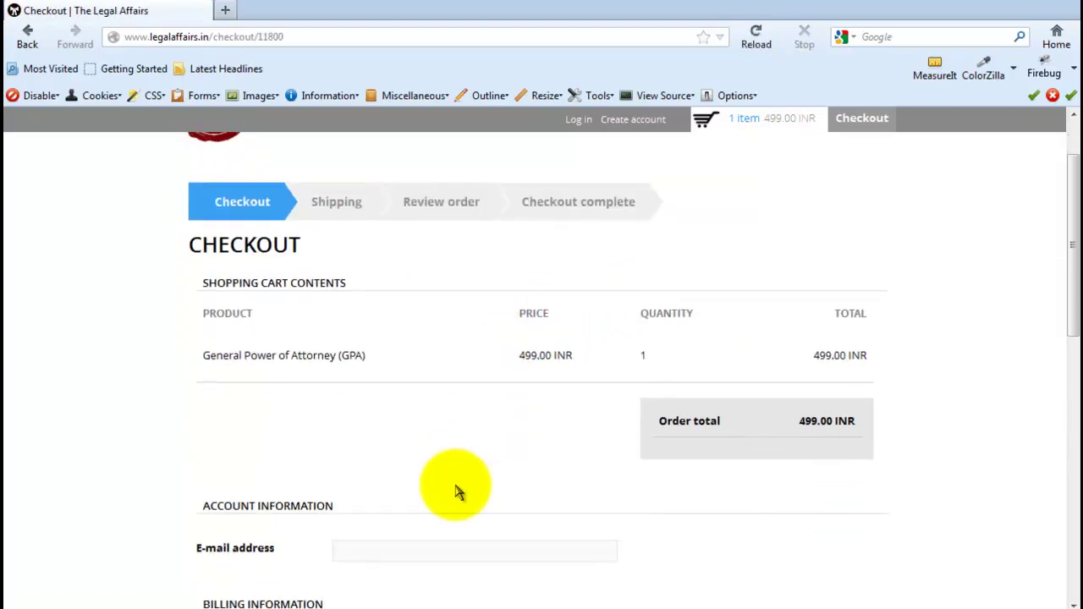
{"action": "scroll", "coordinate": [457, 479], "scroll_direction": "down", "scroll_amount": 1}
{"action": "left_click", "coordinate": [456, 394]}
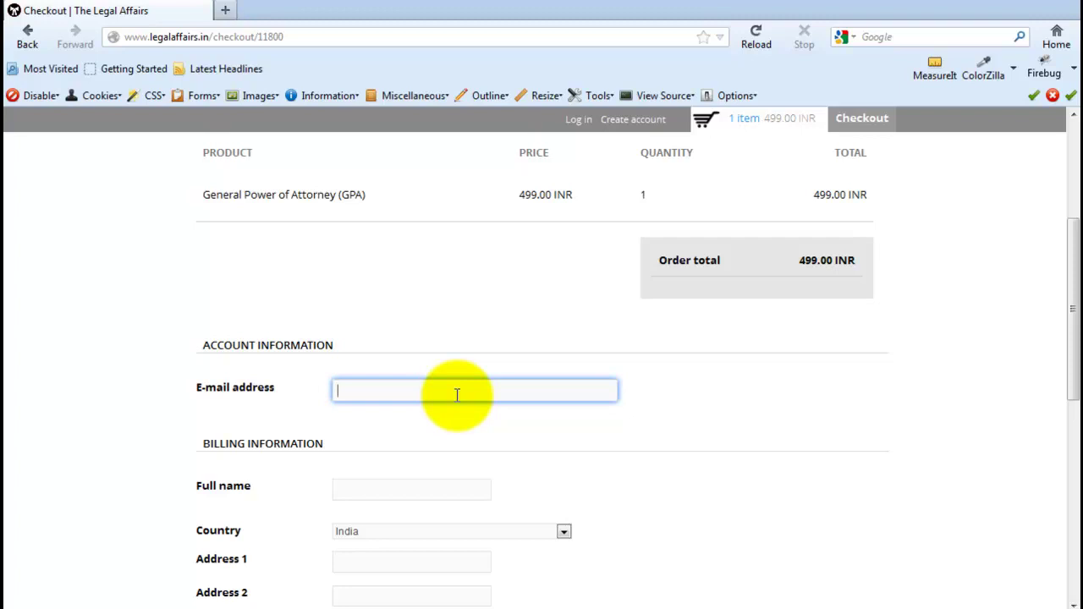
- Uncheck 'My shipping information is the same as my billing information' to reveal a separate shipping form
{"action": "scroll", "coordinate": [456, 395], "scroll_direction": "down", "scroll_amount": 5}
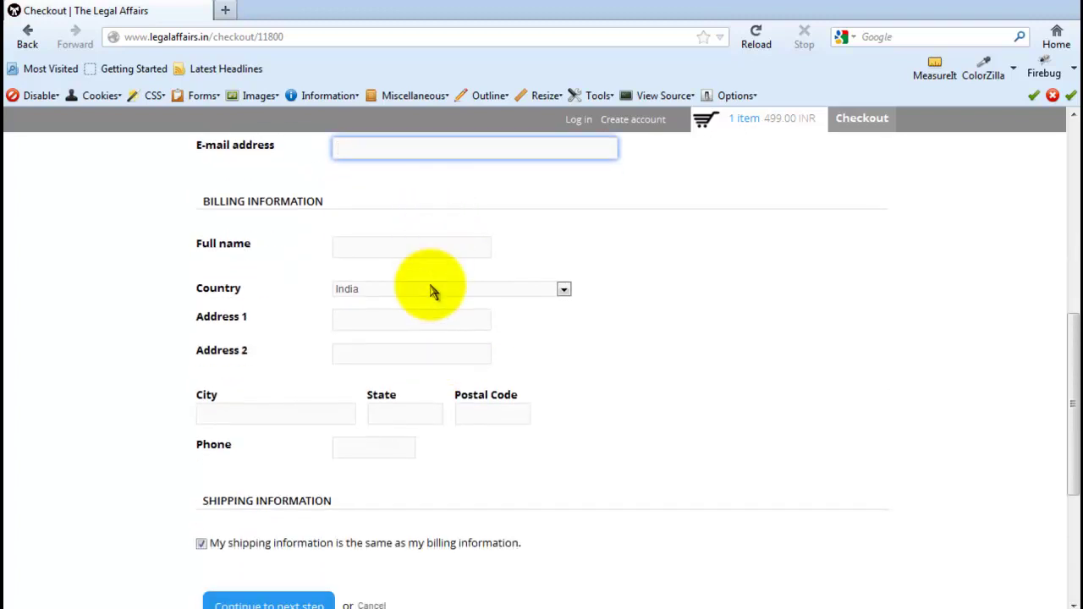
{"action": "scroll", "coordinate": [406, 491], "scroll_direction": "down", "scroll_amount": 3}
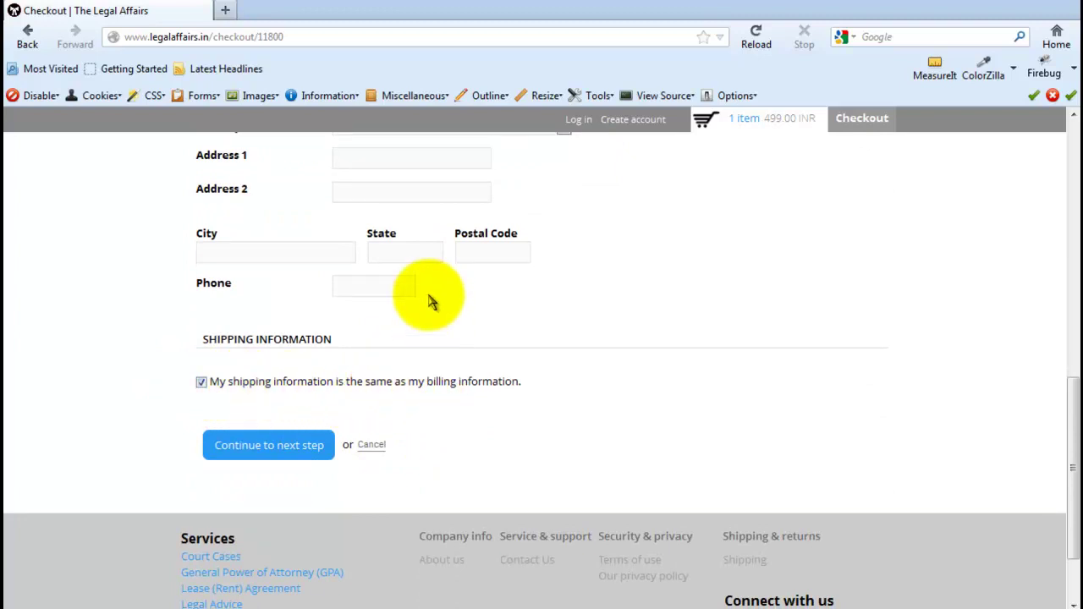
{"action": "left_click", "coordinate": [202, 384]}
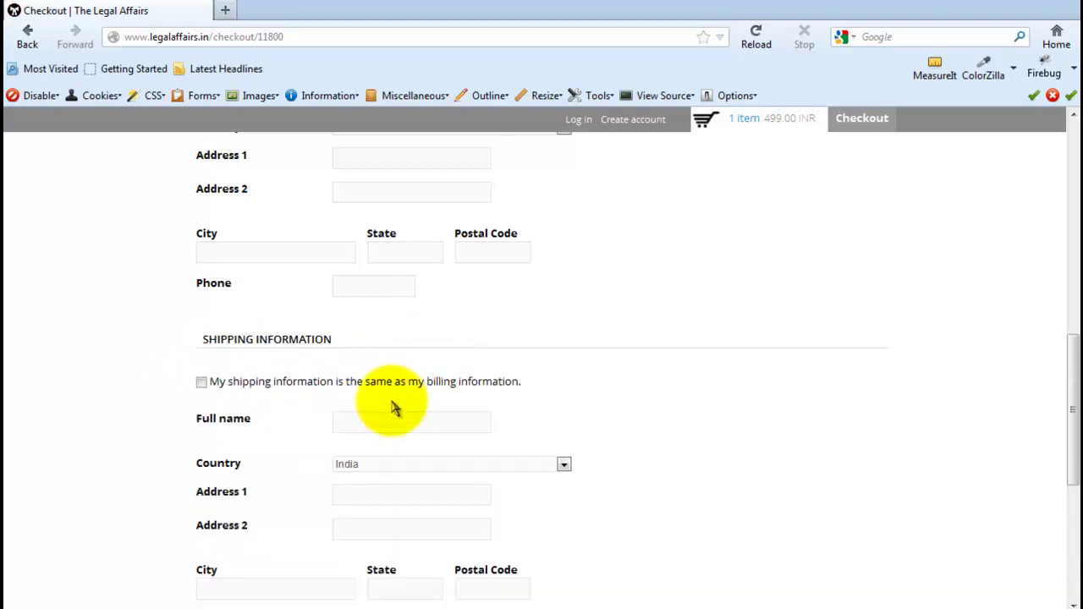
{"action": "scroll", "coordinate": [393, 407], "scroll_direction": "down", "scroll_amount": 2}
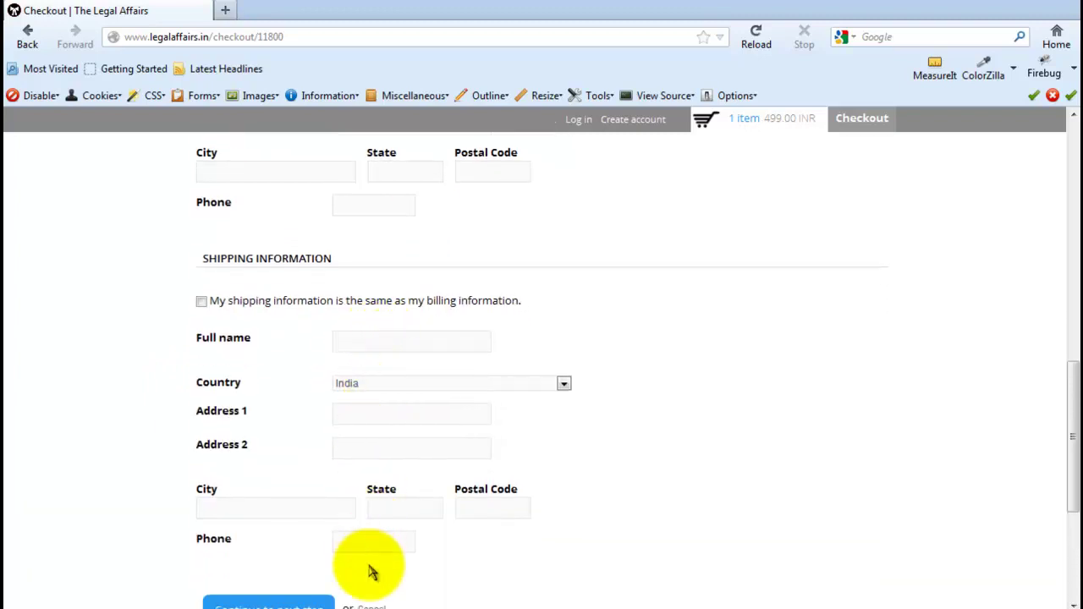
{"action": "scroll", "coordinate": [386, 508], "scroll_direction": "down", "scroll_amount": 4}
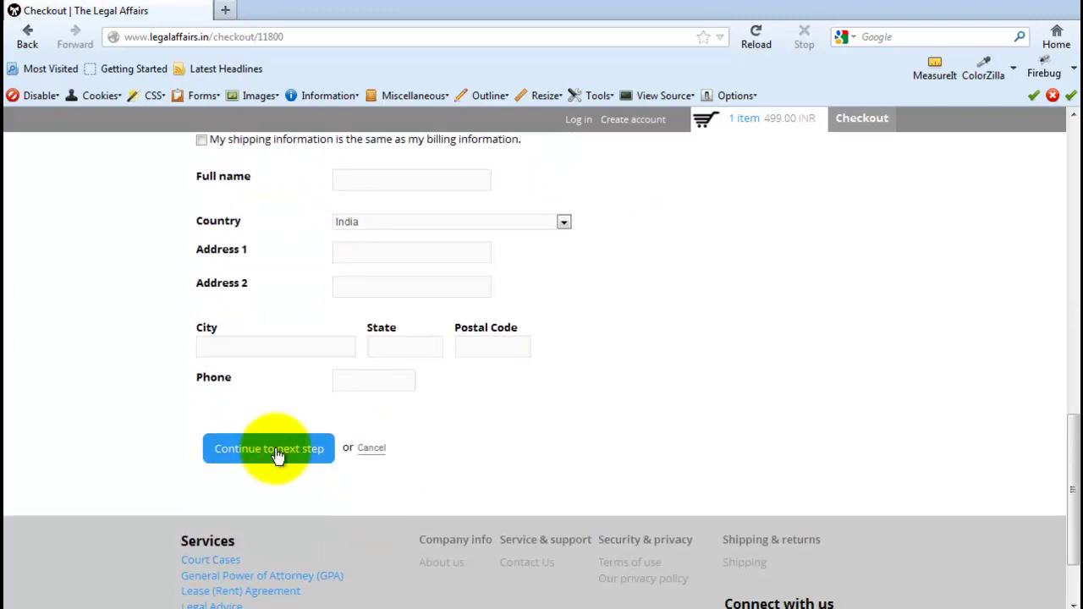